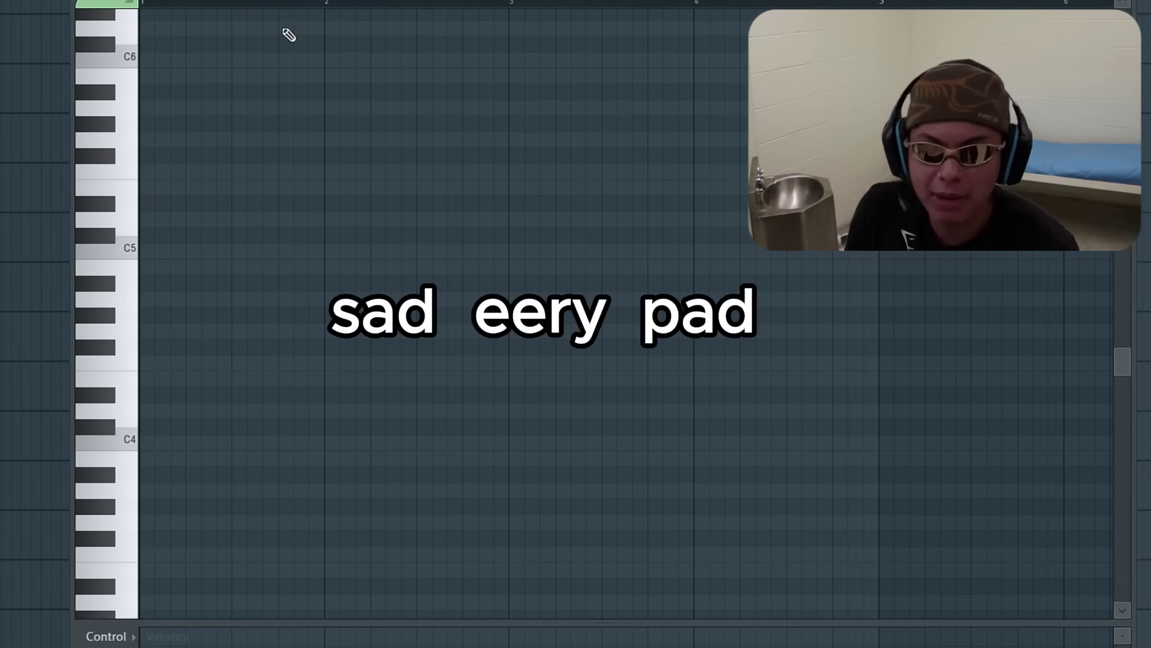
Step: Draw the long F4–A4–C5–E5 pad chord at bar 1 and play back the progression
mouse_move(173, 140)
left_mouse_down()
mouse_move(73, 141)
mouse_move(104, 193)
mouse_move(101, 232)
left_mouse_up()
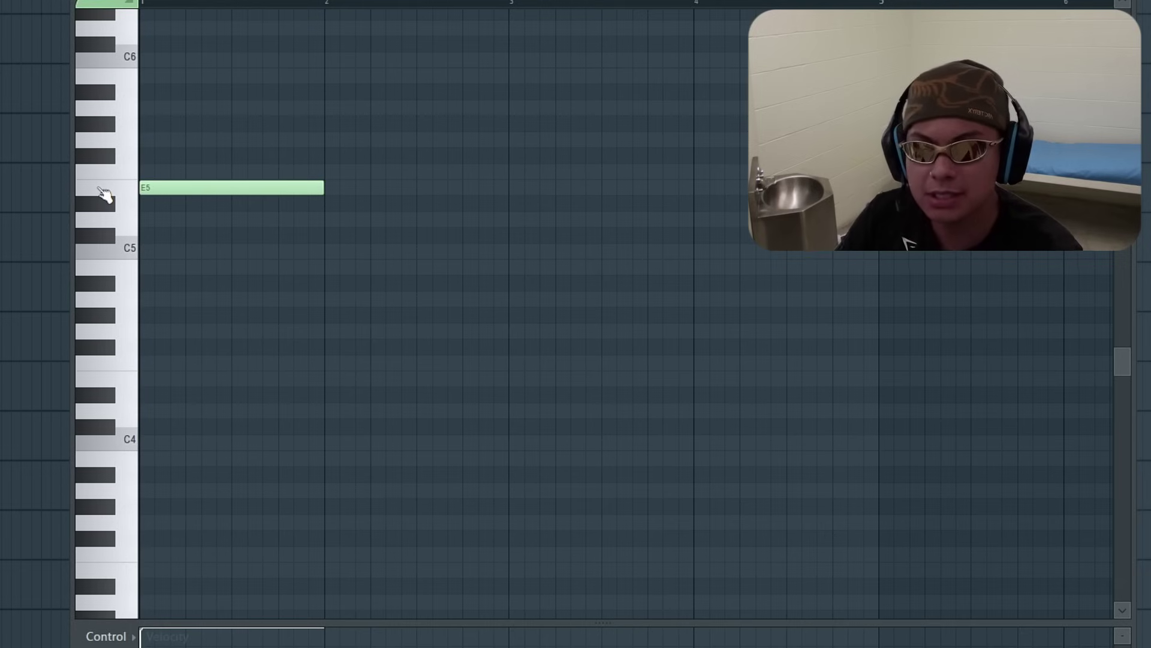
left_click_drag(146, 216, 141, 257)
left_click(174, 278)
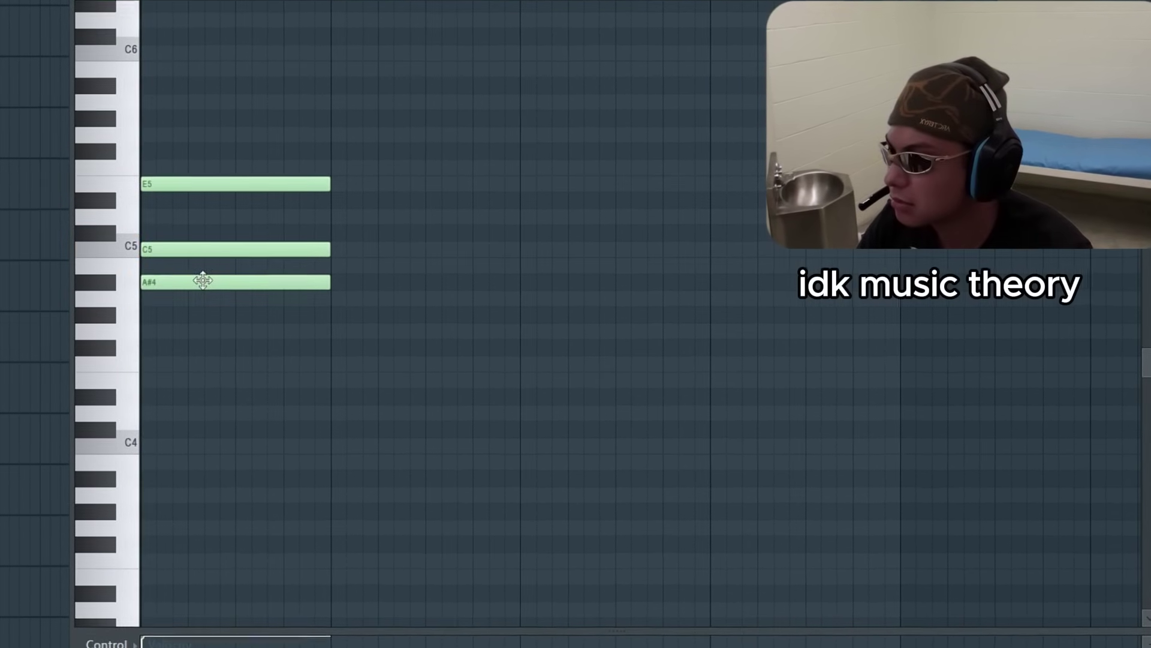
left_click_drag(203, 280, 198, 299)
left_click_drag(198, 345, 193, 367)
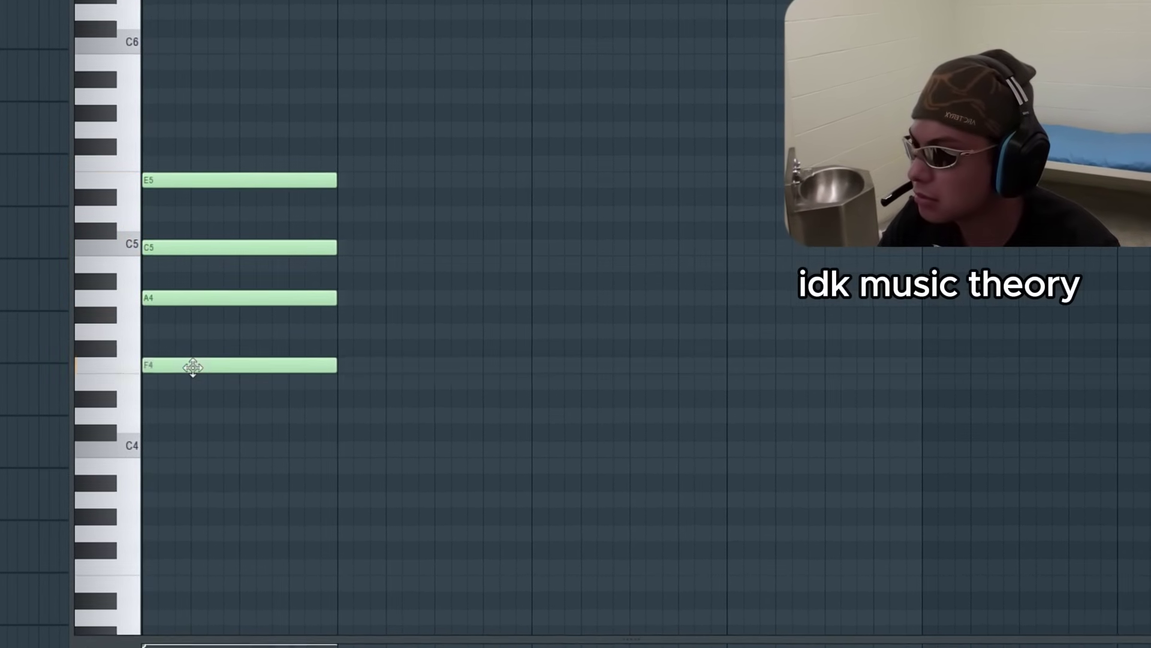
key("space")
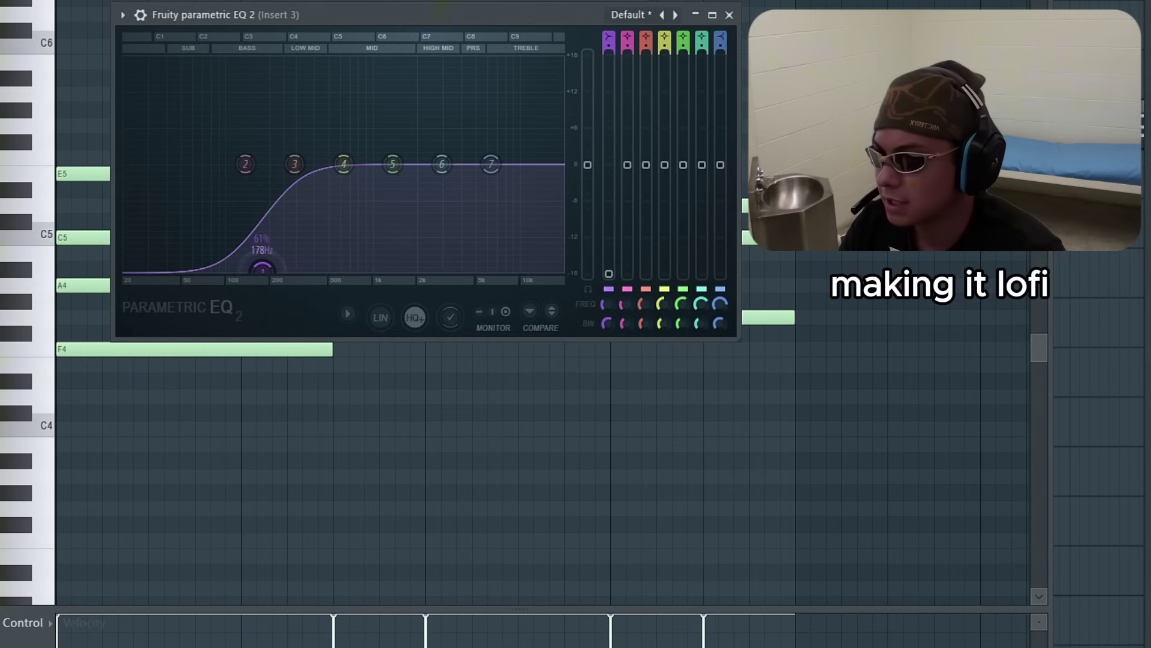
Step: Dip the parametric EQ by about 6 dB near 3.9 kHz
left_click_drag(442, 164, 460, 202)
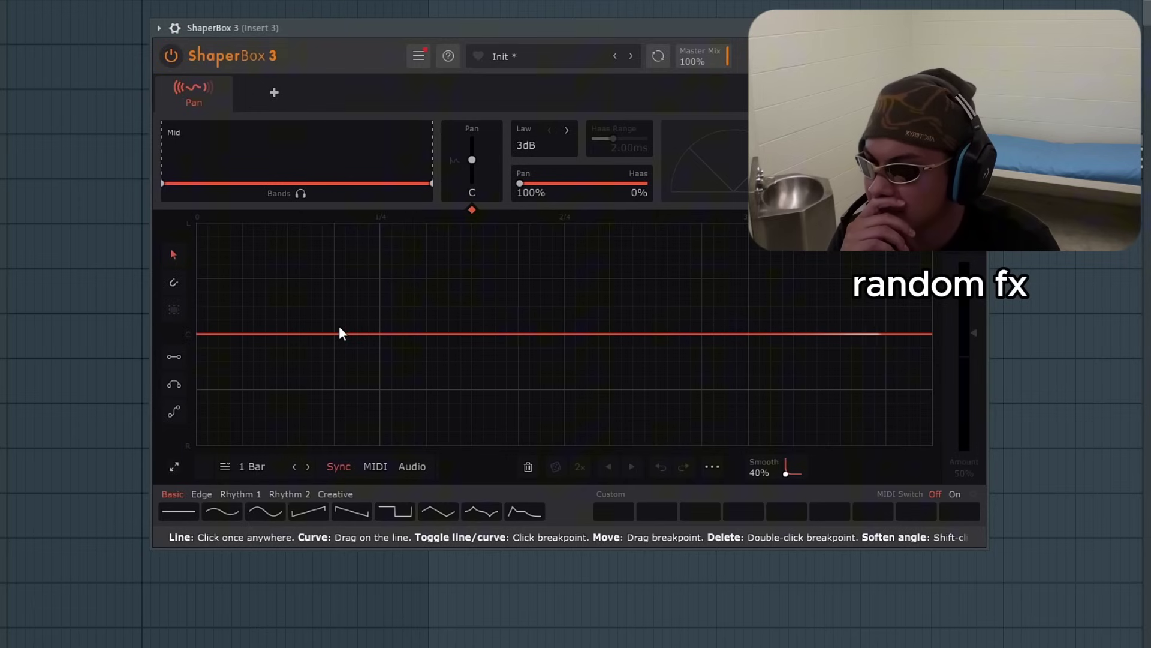
Step: In ShaperBox, pan the pad left, widen it to about 161%, and add a Time shaper
left_click_drag(340, 325, 345, 268)
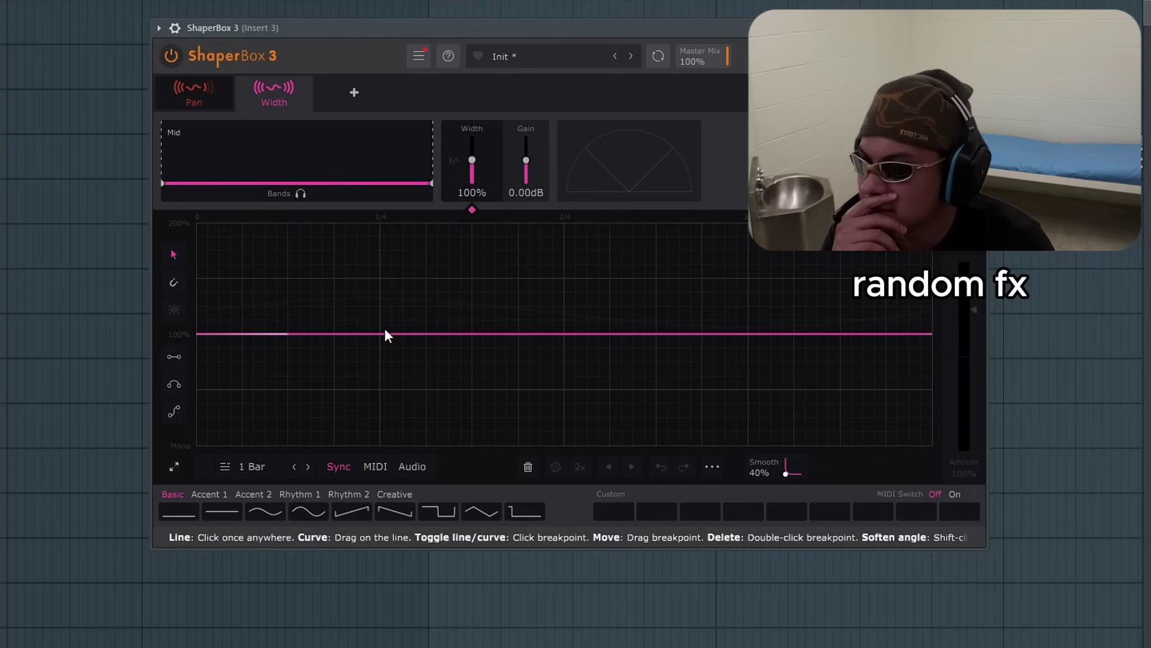
left_click_drag(390, 295, 397, 265)
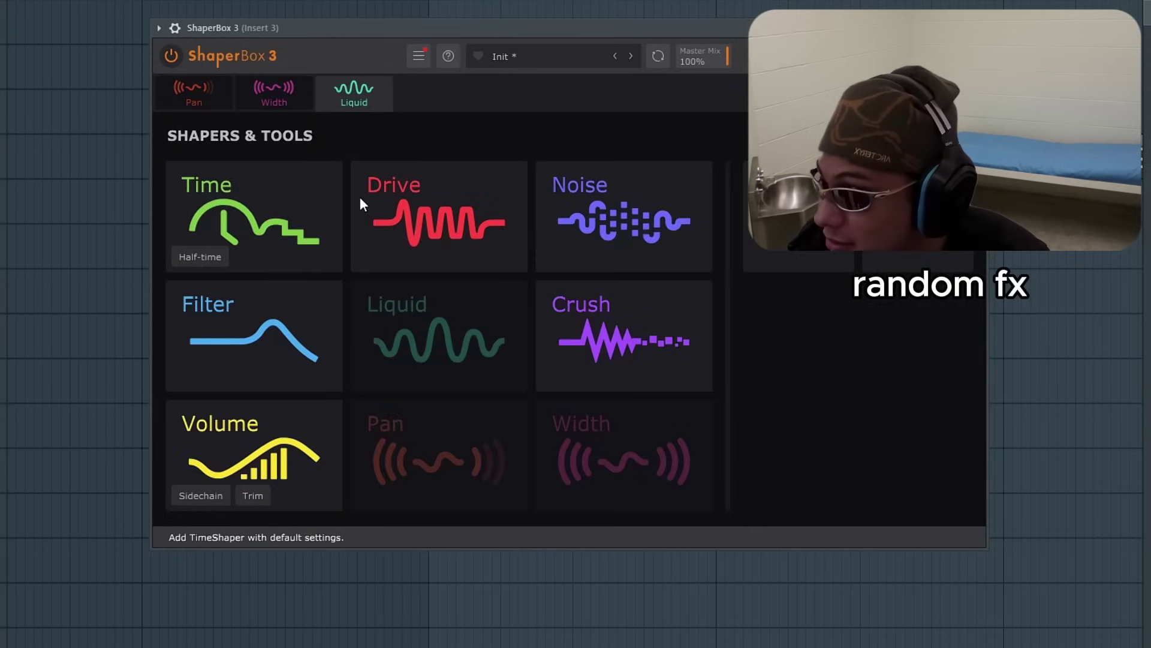
left_click(278, 205)
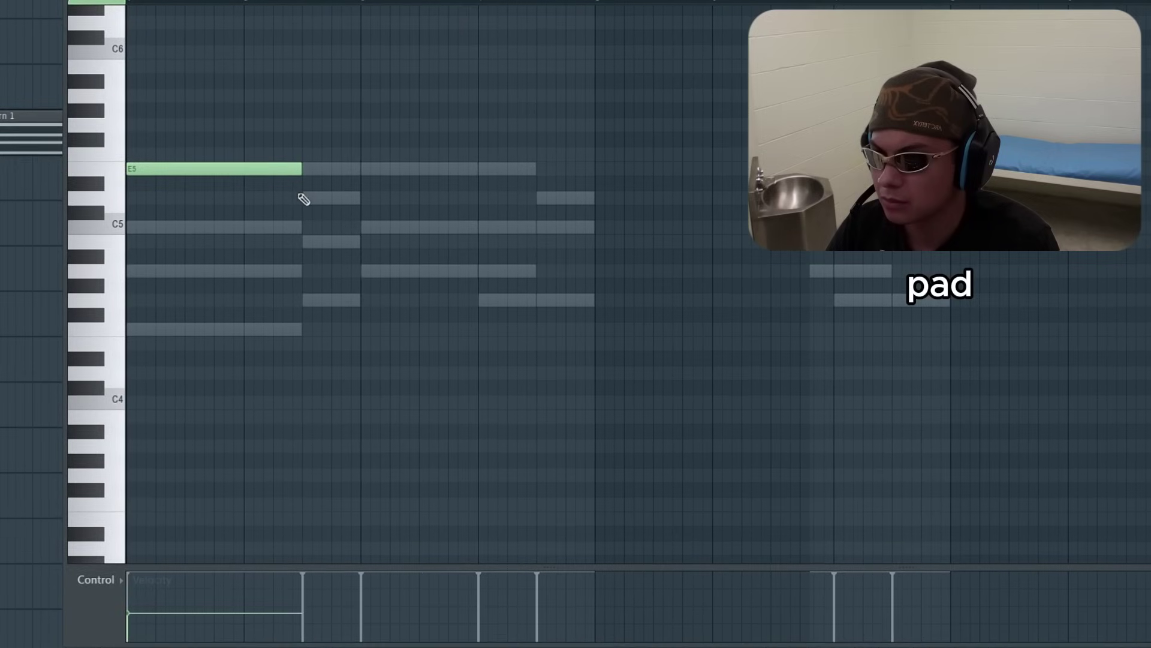
Step: Add D5 and C5 notes after E5 in the melody line
left_click(303, 197)
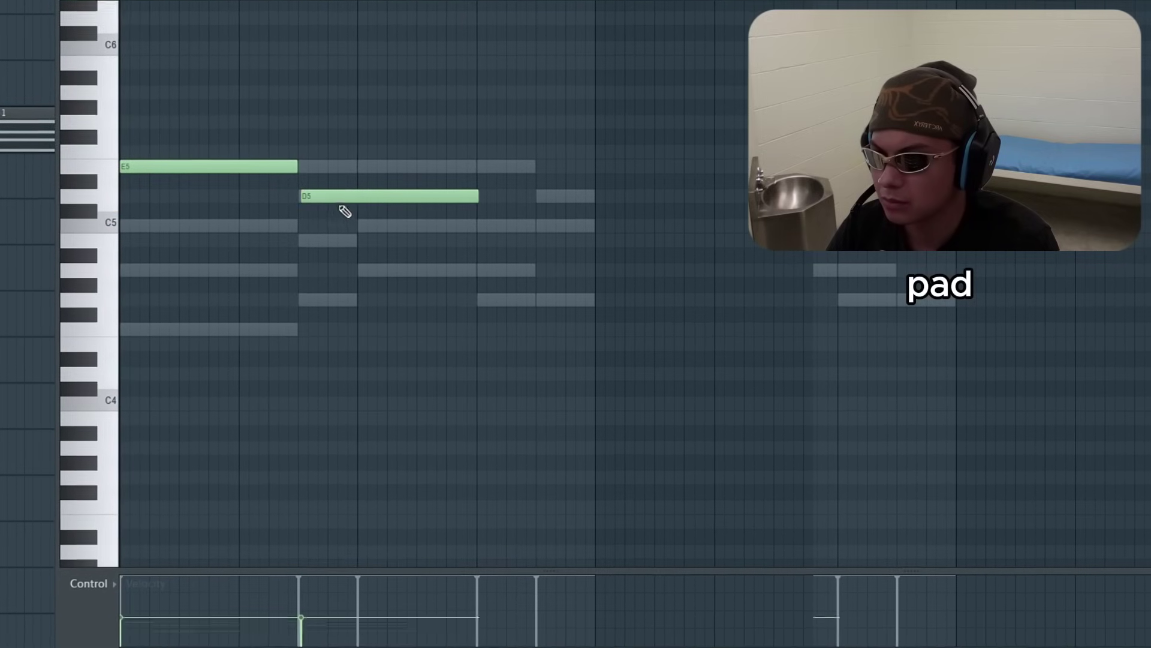
left_click(361, 225)
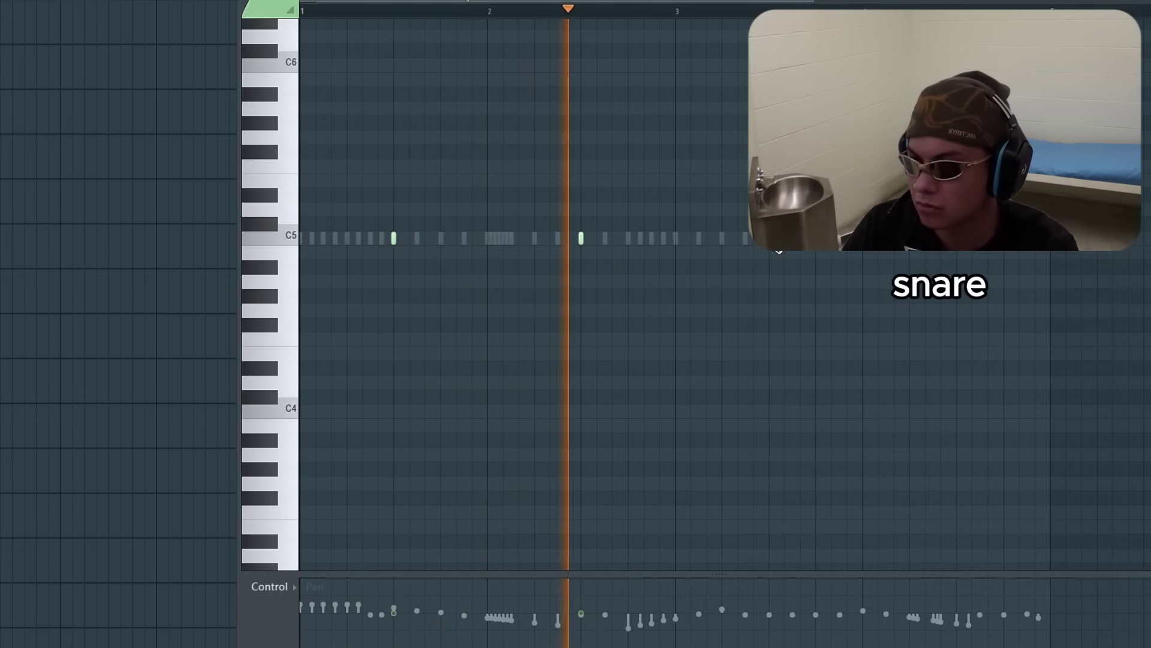
Step: Place a snare hit on C5, then a kick hit on C5 in the kick pattern
left_click(770, 238)
left_click(339, 238)
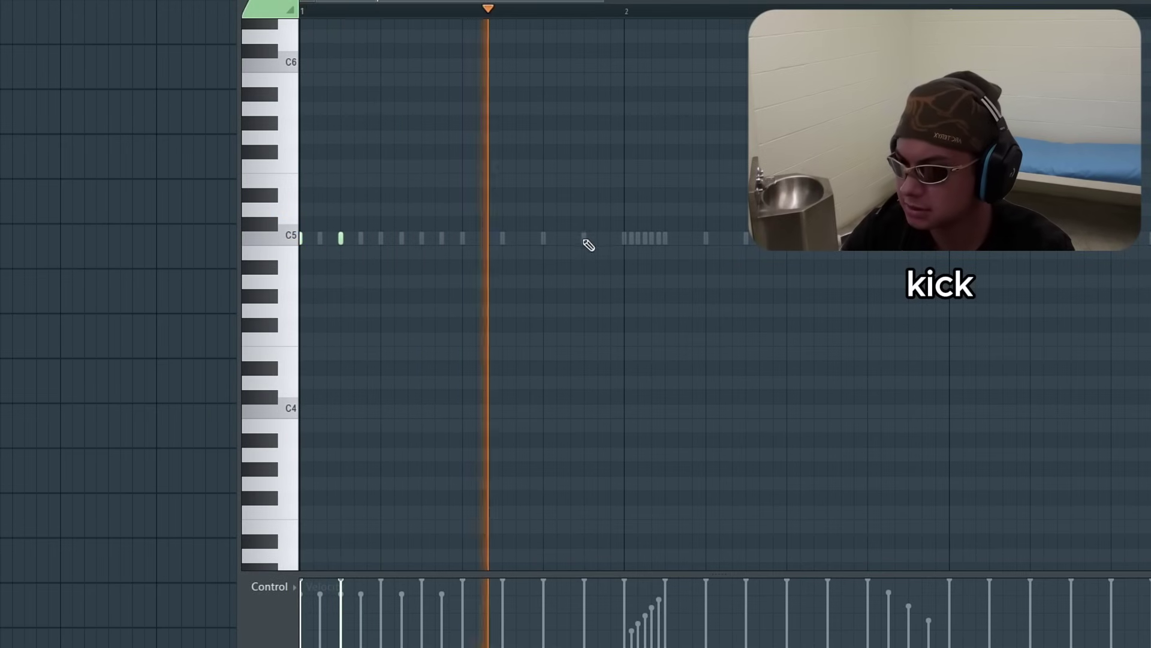
scroll(660, 255, "down", 2)
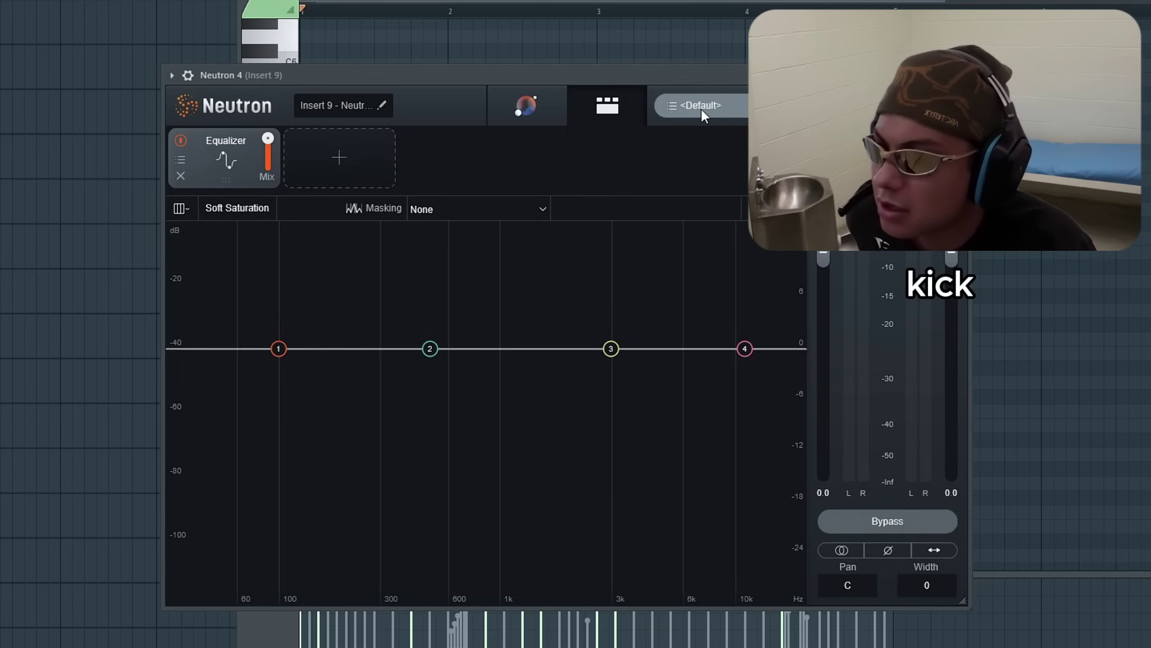
Step: Load Neutron's 808 Enhancement preset from the Drums (Individual) > Kick folder
left_click(702, 114)
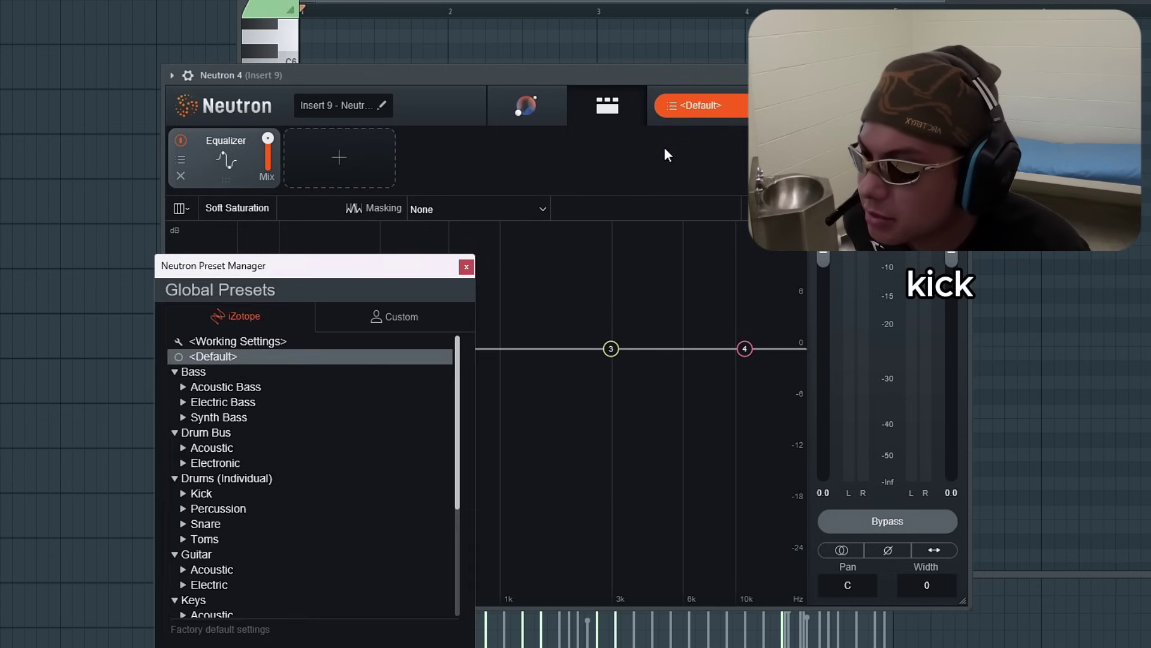
left_click_drag(346, 257, 576, 86)
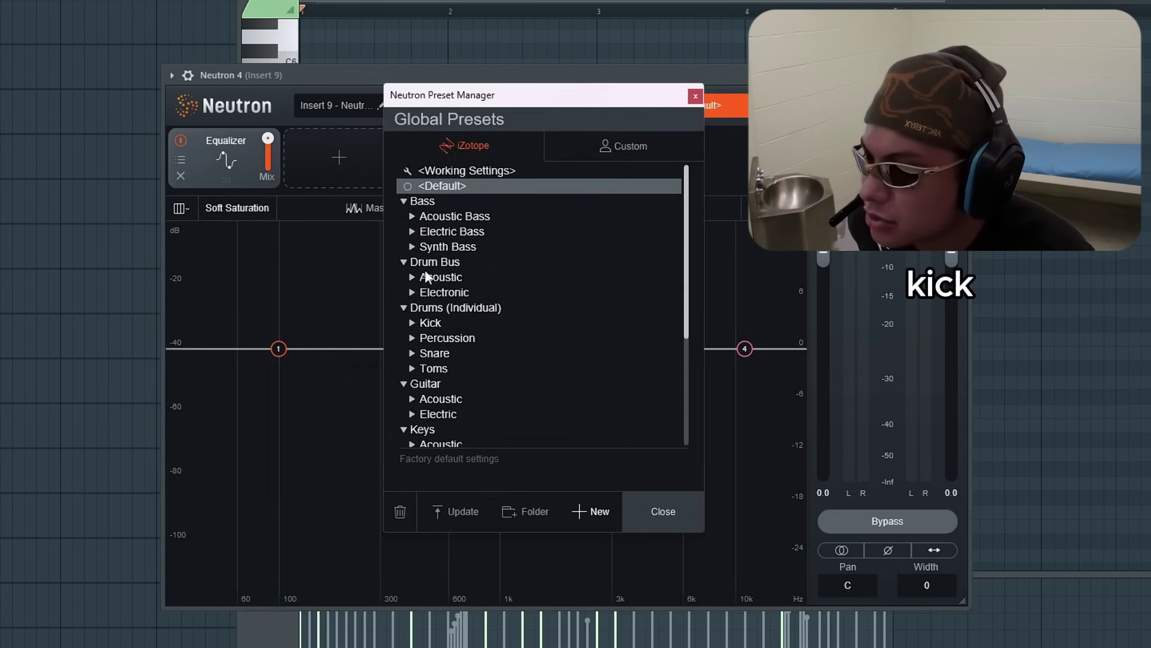
left_click(431, 323)
left_click(474, 337)
left_click(494, 204)
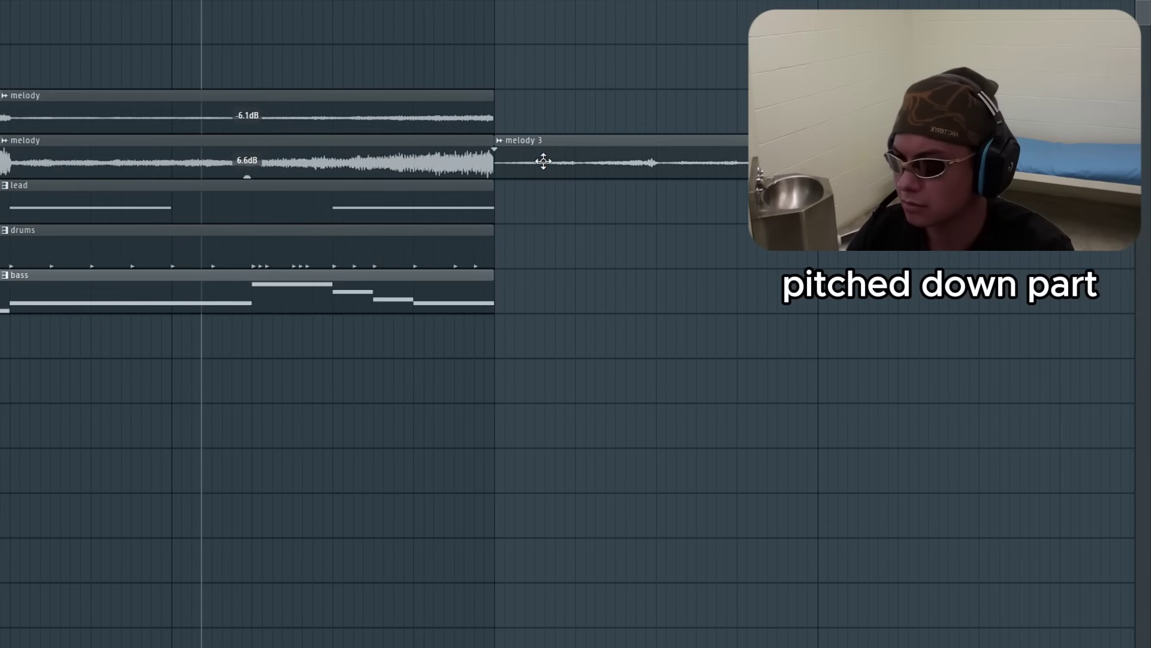
Step: Duplicate the drums and bass clips after themselves with Ctrl+B
scroll(558, 252, "down", 2)
mouse_move(617, 270)
left_mouse_down()
mouse_move(580, 308)
mouse_move(528, 307)
left_mouse_up()
key("ctrl+b")
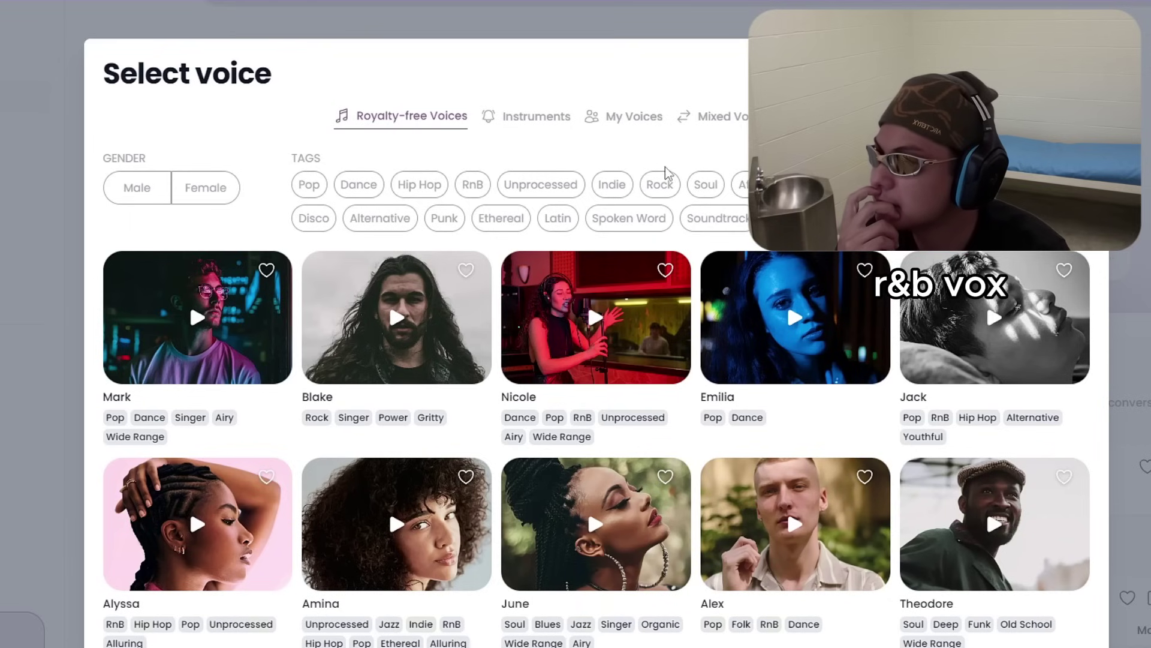
Step: Filter the voice list to RnB and preview the Alyssa voice
scroll(648, 162, "down", 1)
left_click(480, 111)
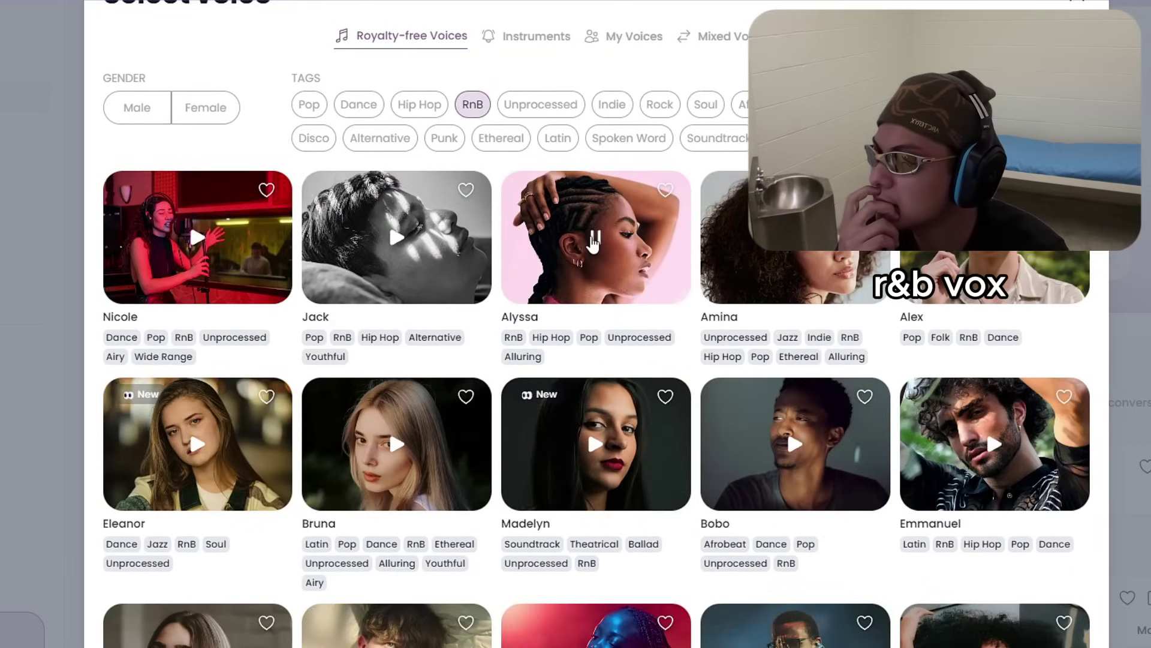
left_click(595, 237)
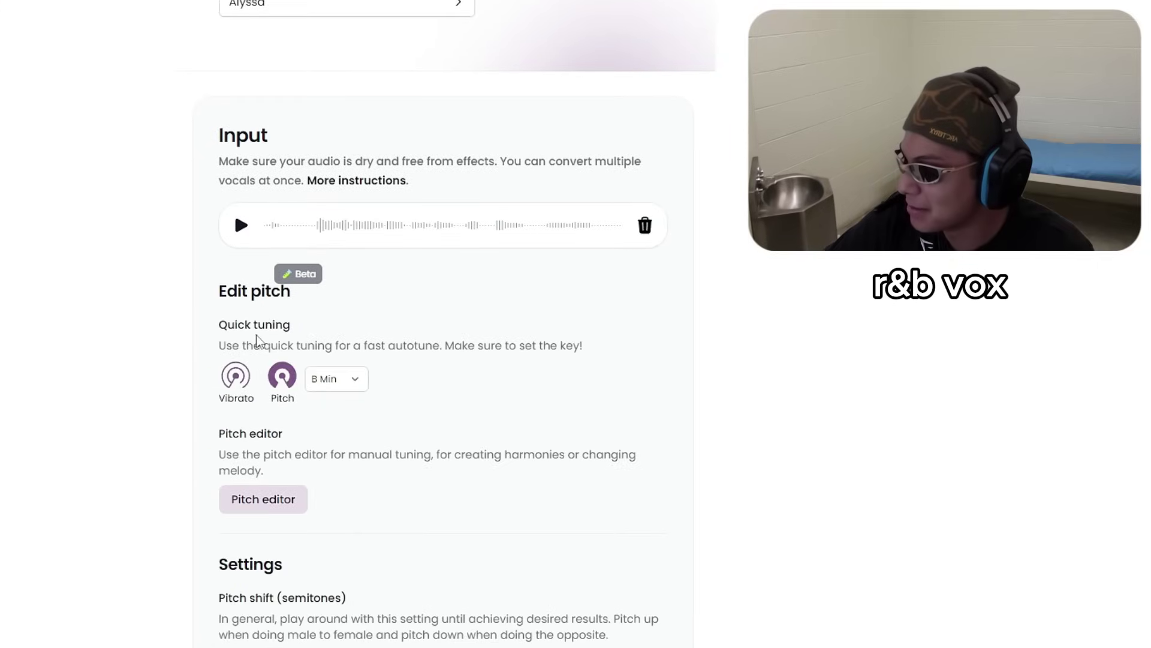
Step: Enable vibrato in quick tuning, then stop the converted vocal preview
left_click(237, 376)
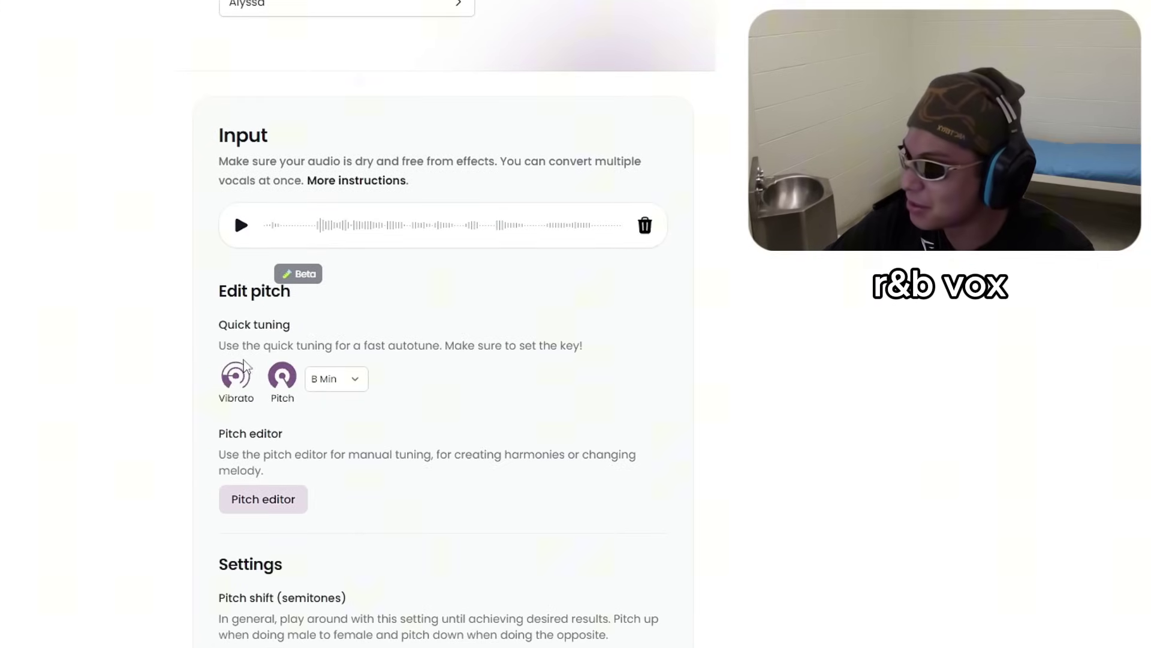
scroll(421, 393, "down", 2)
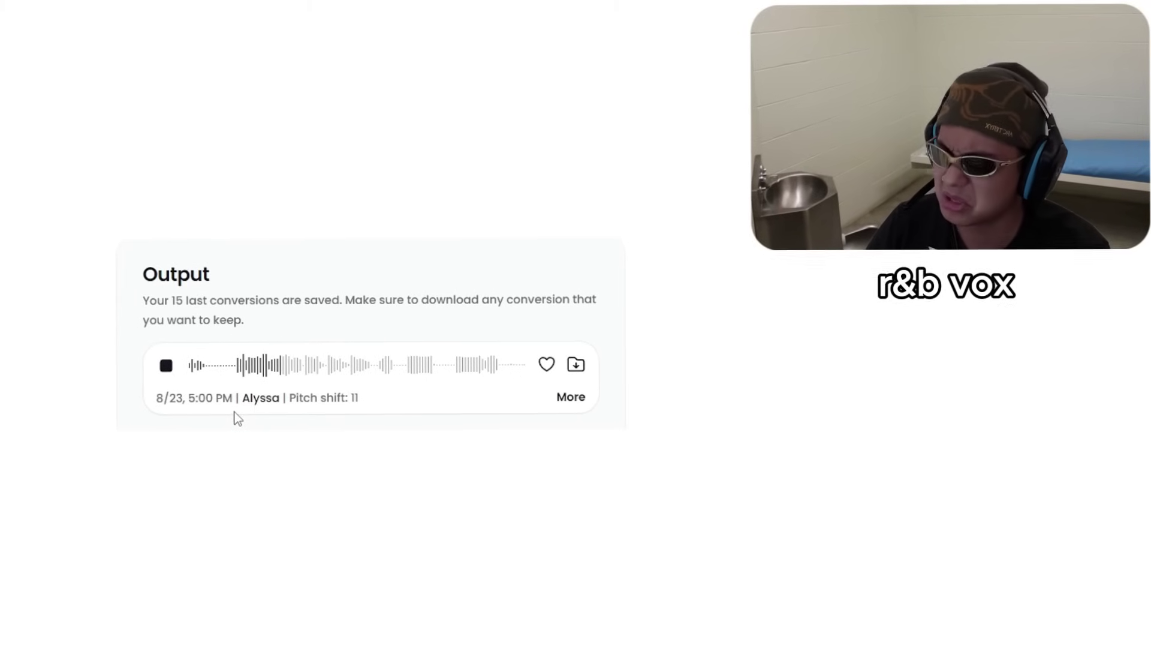
left_click(174, 364)
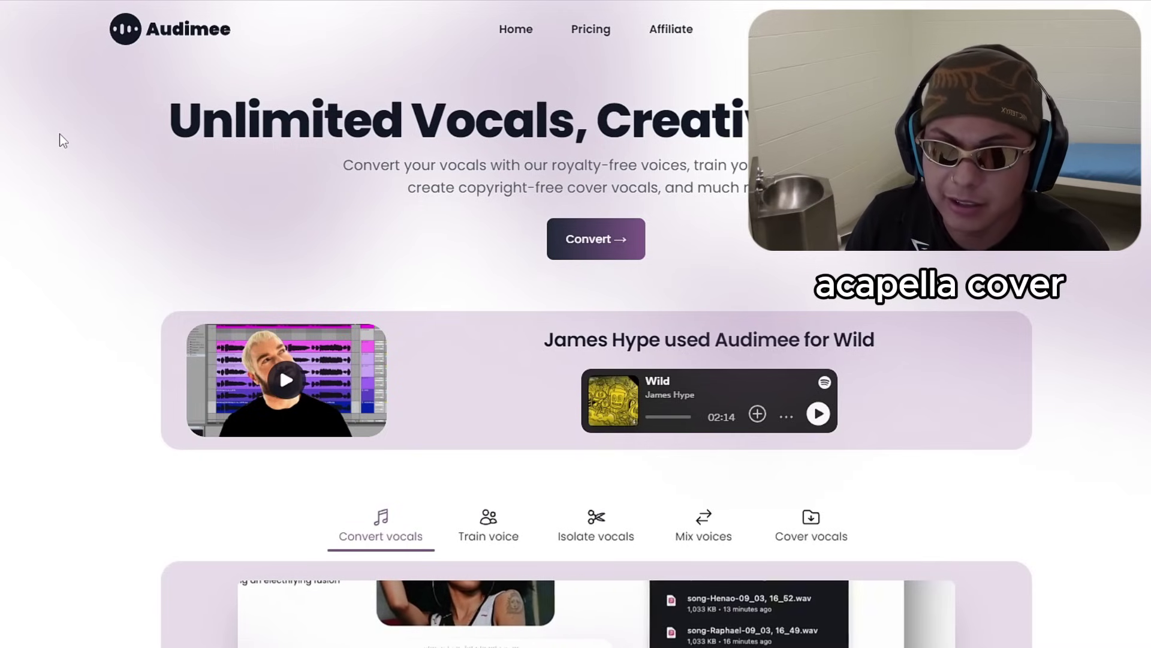
Step: Open the vocal converter and load the acapella file as input
left_click(622, 261)
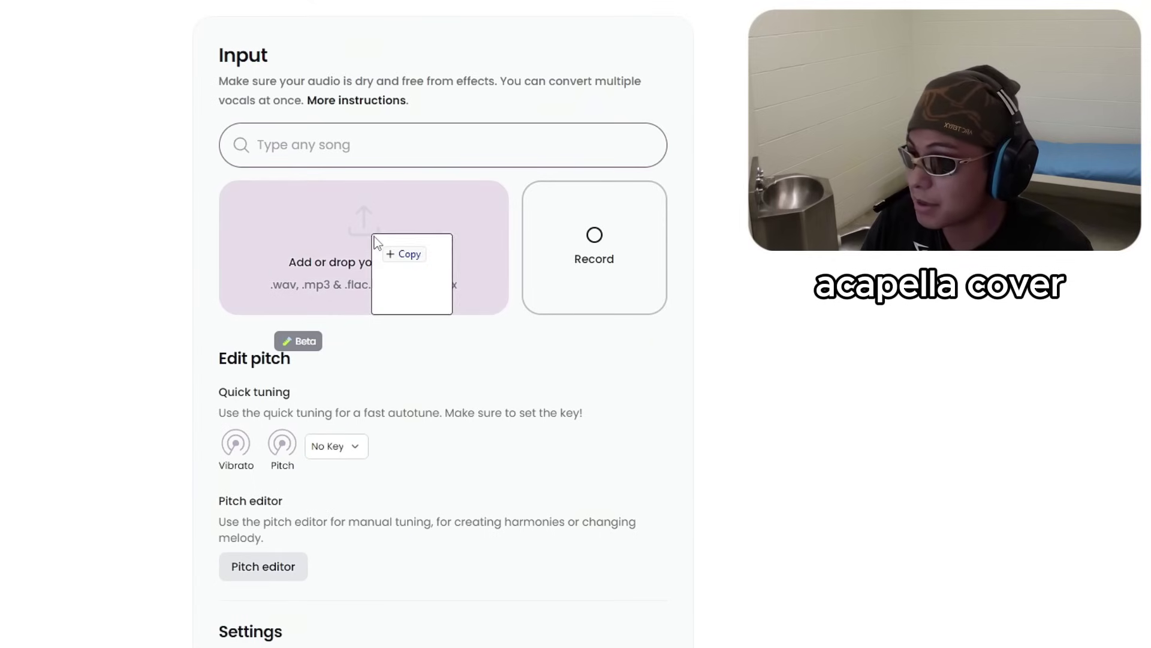
left_click_drag(378, 244, 445, 244)
scroll(317, 197, "up", 1)
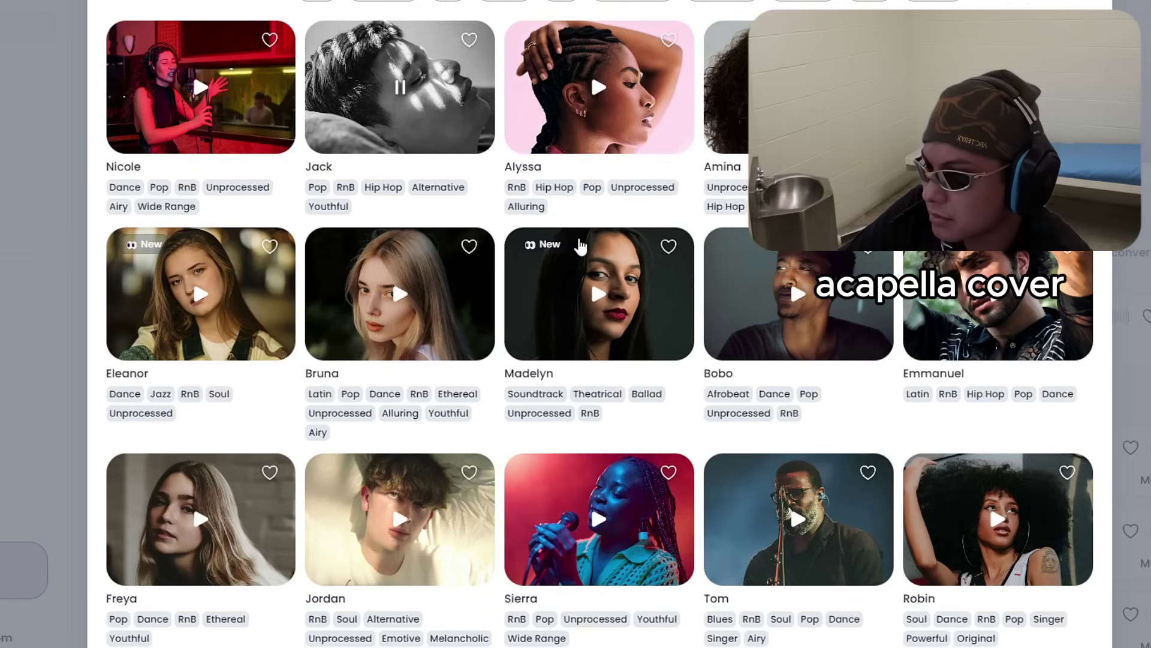
Step: Scroll down through Audimee's voice library to browse available voices for the acapella
scroll(678, 287, "down", 5)
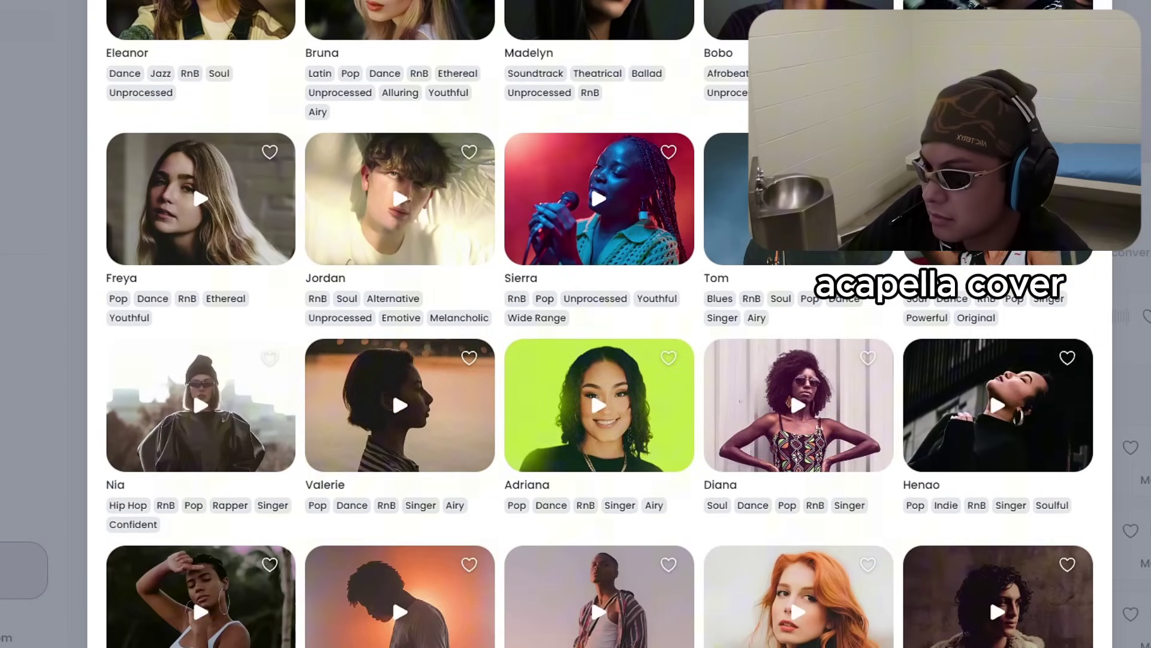